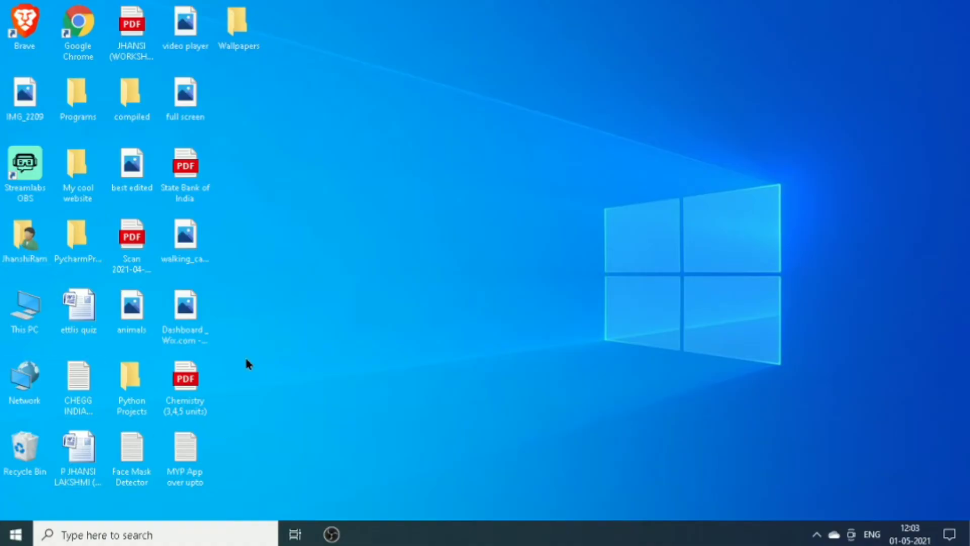
- Launch Chrome and search Google for 'pycharm download'
{"action": "left_click", "coordinate": [79, 27]}
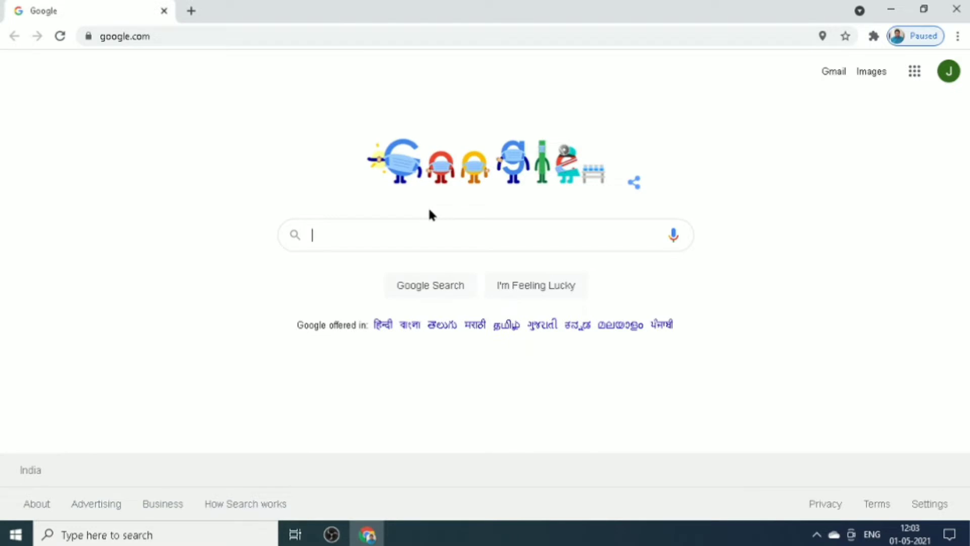
{"action": "type", "text": "pycharm "}
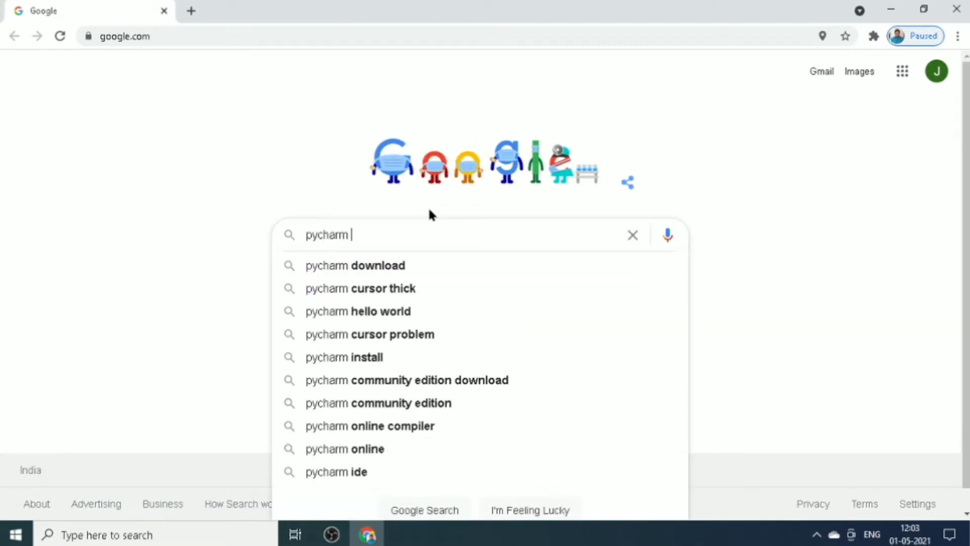
{"action": "type", "text": "downloa"}
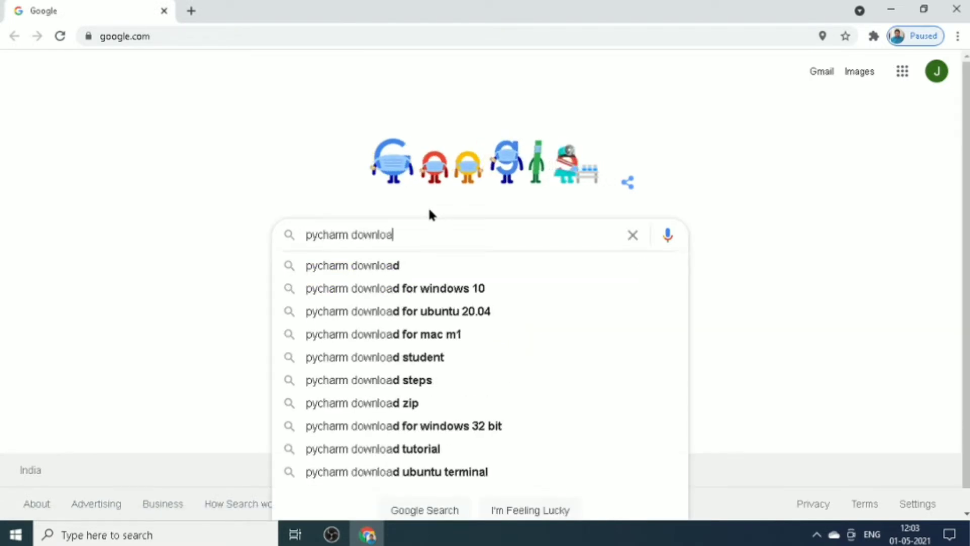
{"action": "type", "text": "d"}
{"action": "key", "text": "Return"}
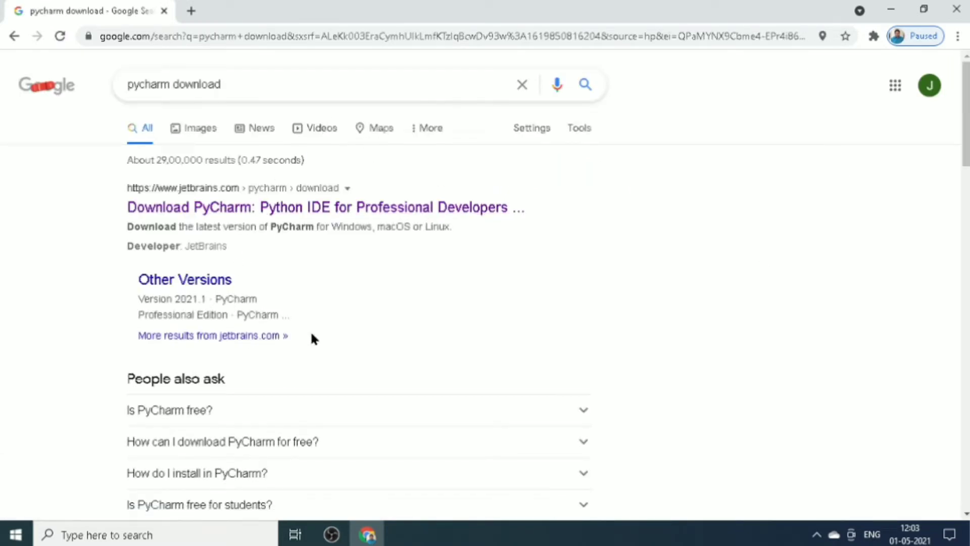
- Download the PyCharm Community Windows installer from jetbrains.com and run the downloaded .exe
{"action": "left_click", "coordinate": [242, 206]}
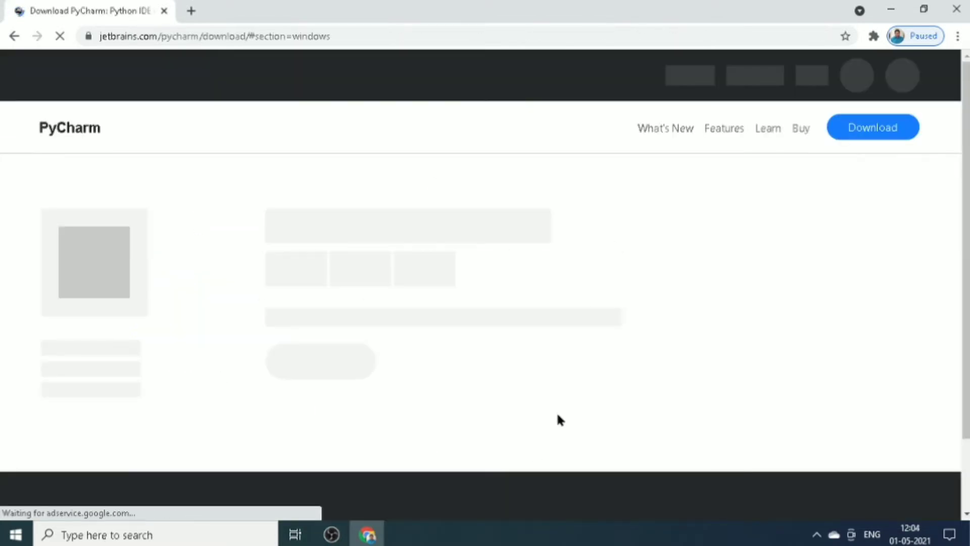
{"action": "left_click", "coordinate": [568, 412]}
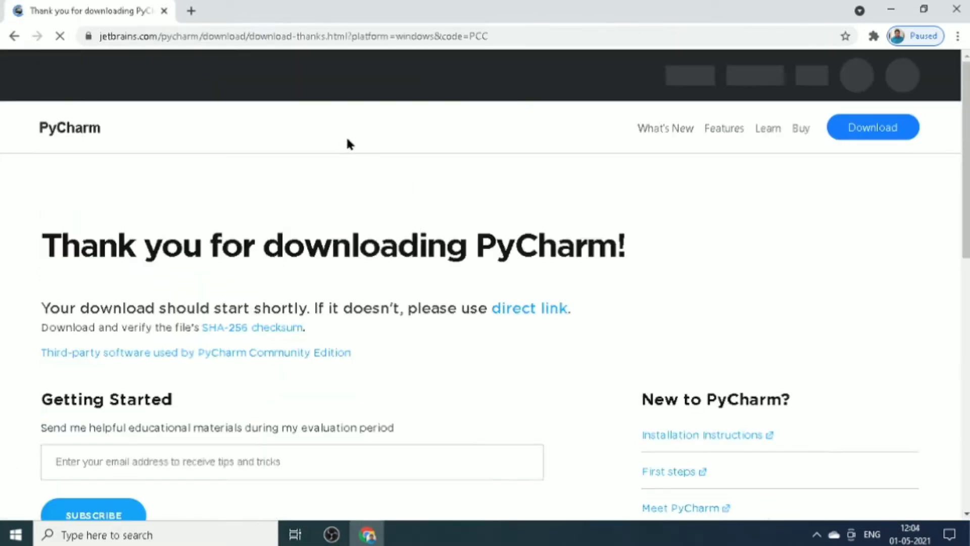
{"action": "scroll", "coordinate": [364, 196], "scroll_direction": "down", "scroll_amount": 1}
{"action": "scroll", "coordinate": [283, 232], "scroll_direction": "down", "scroll_amount": 5}
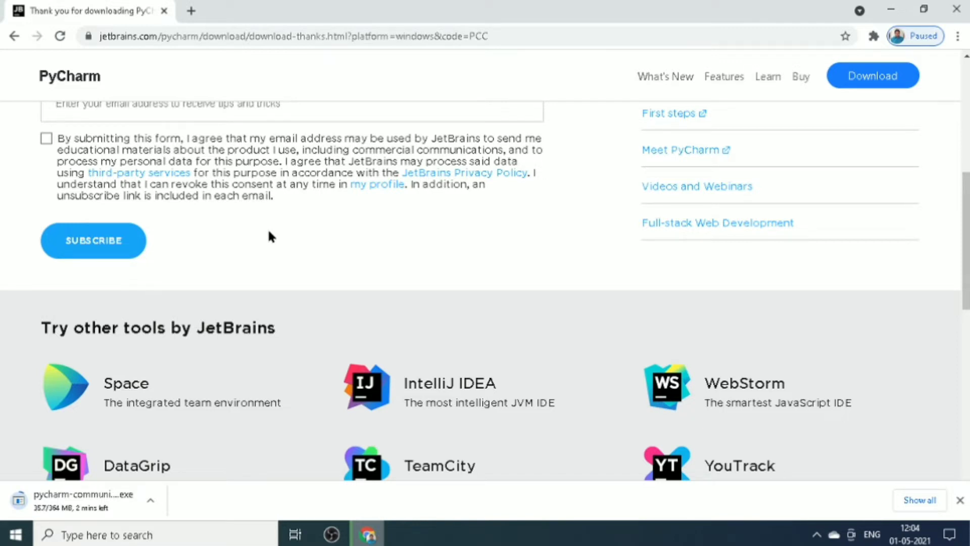
{"action": "scroll", "coordinate": [269, 234], "scroll_direction": "down", "scroll_amount": 2}
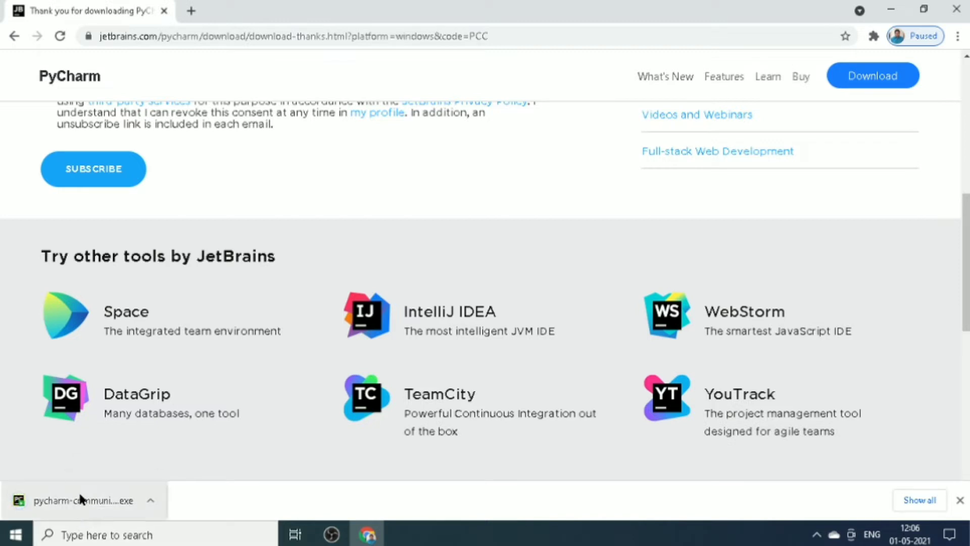
{"action": "left_click", "coordinate": [79, 494]}
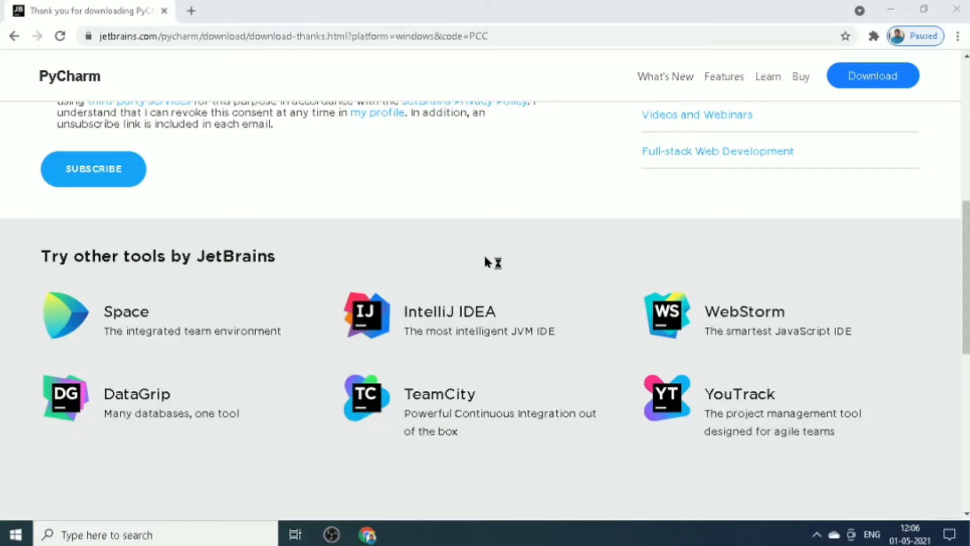
- Get past the welcome page, then install with the default folder, options and JetBrains Start Menu folder
{"action": "left_click", "coordinate": [561, 381]}
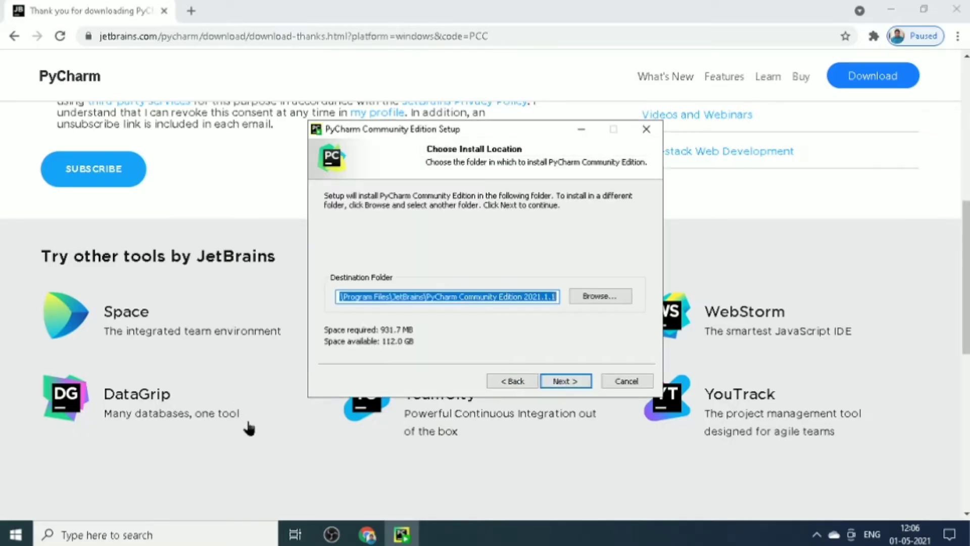
{"action": "left_click", "coordinate": [570, 380]}
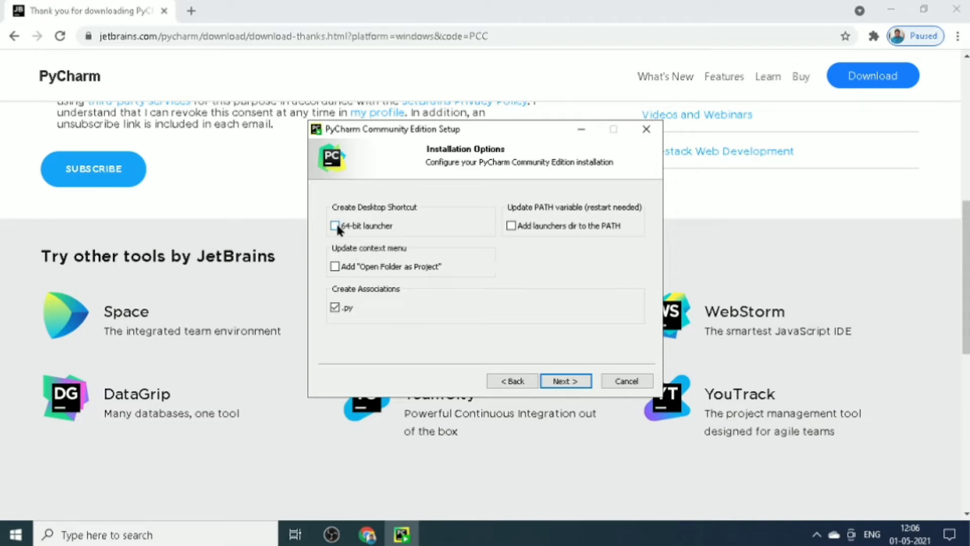
{"action": "left_click", "coordinate": [561, 381]}
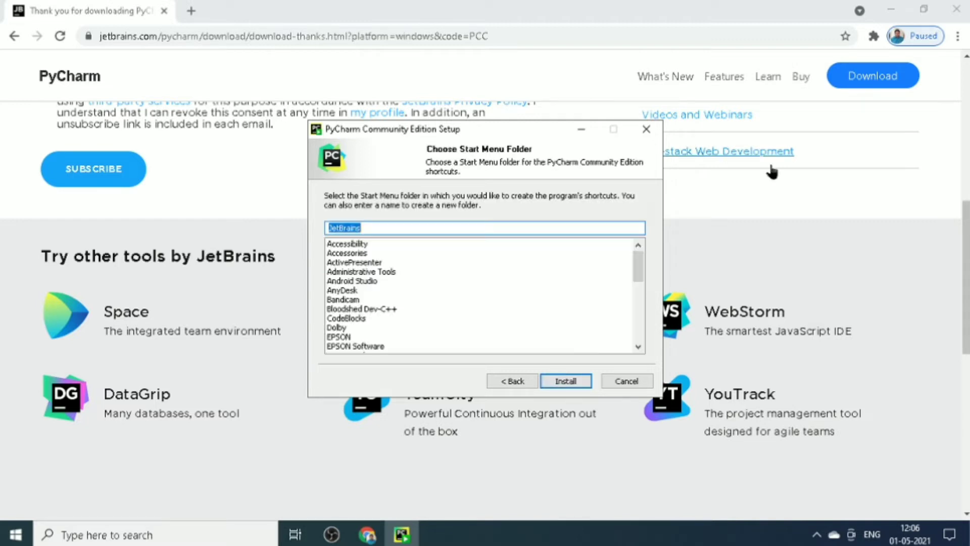
{"action": "left_click", "coordinate": [560, 381]}
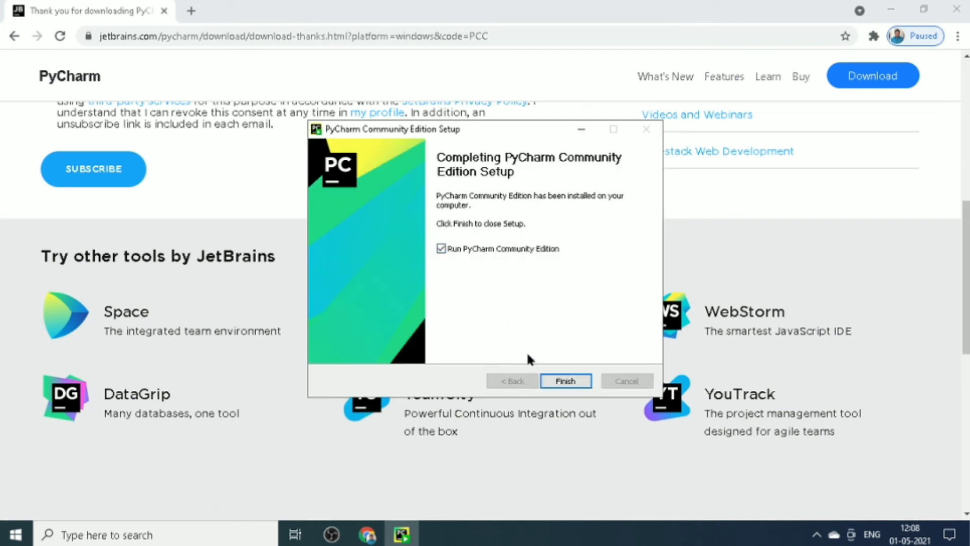
- Finish the PyCharm Community Edition 2021.1.1 setup and close the installer
{"action": "left_click", "coordinate": [561, 381]}
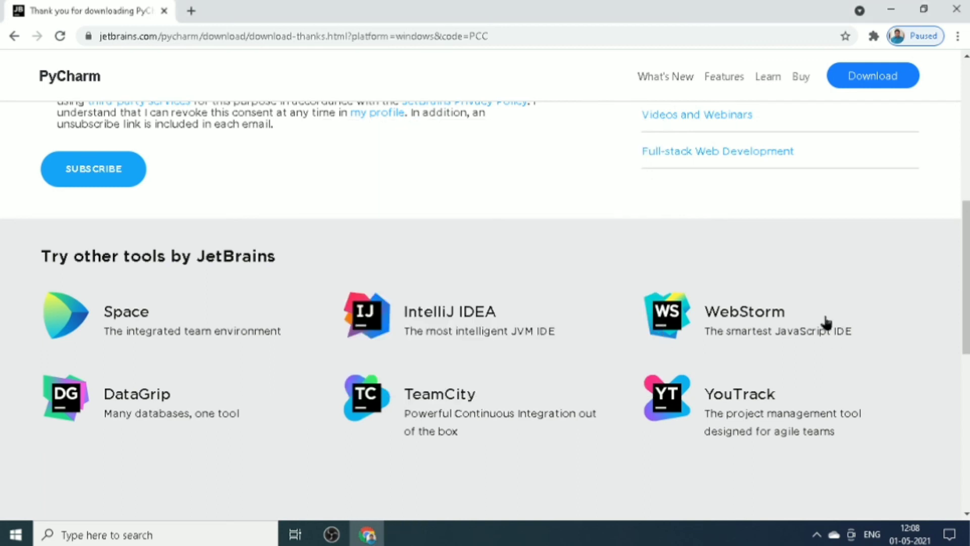